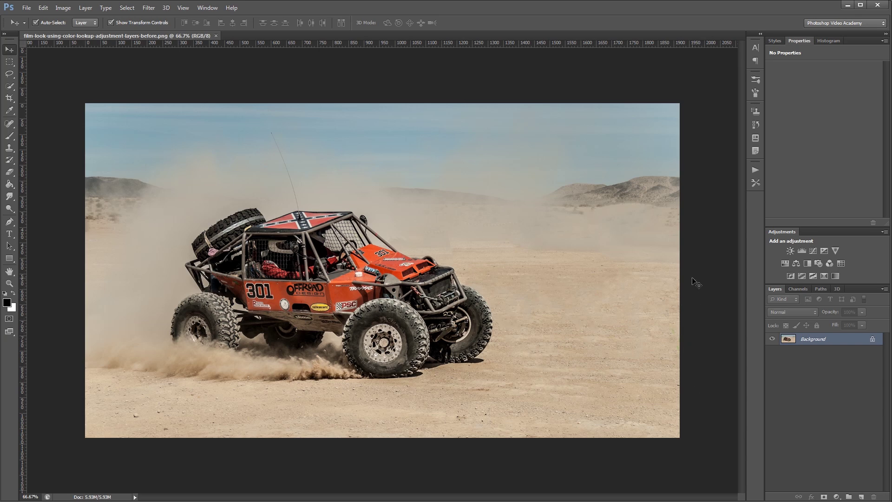
# Step: Add a new layer above the photo and fill it with solid black
pyautogui.click(861, 497)
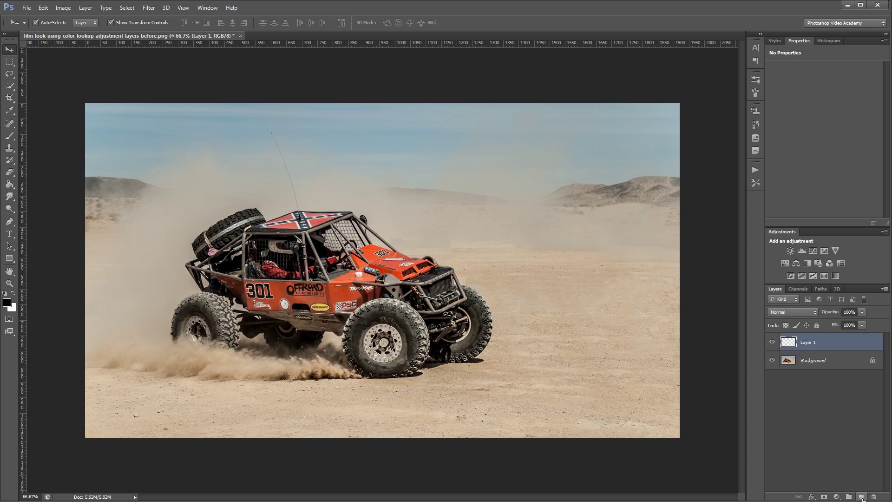
pyautogui.press('g')
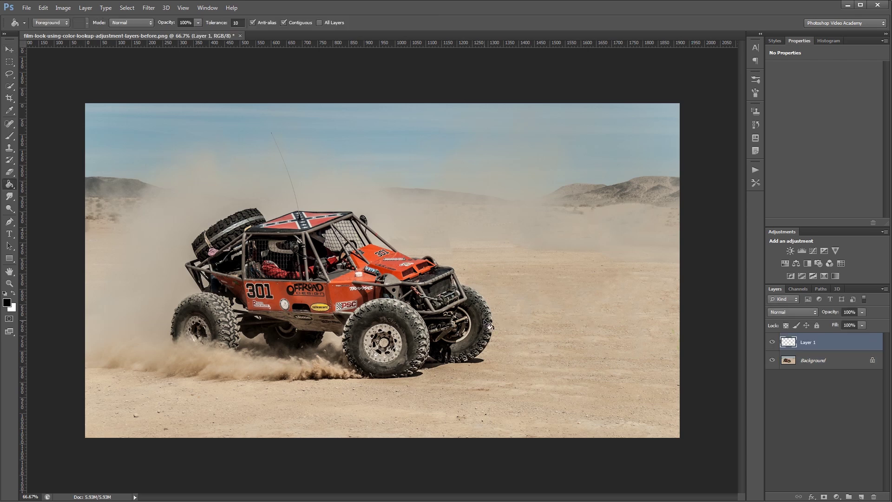
pyautogui.click(485, 322)
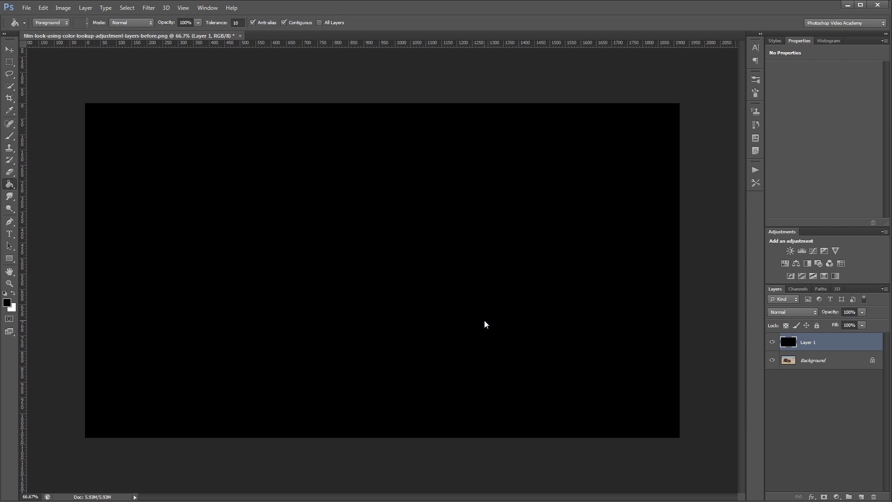
pyautogui.press('v')
# Step: Apply Add Noise at 100% Gaussian, monochromatic, to the black layer
pyautogui.click(149, 8)
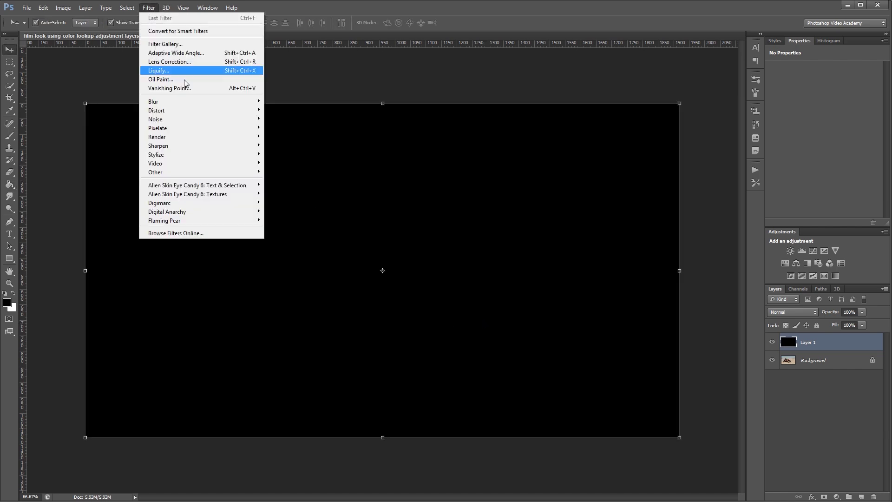
pyautogui.moveTo(200, 120)
pyautogui.click(285, 118)
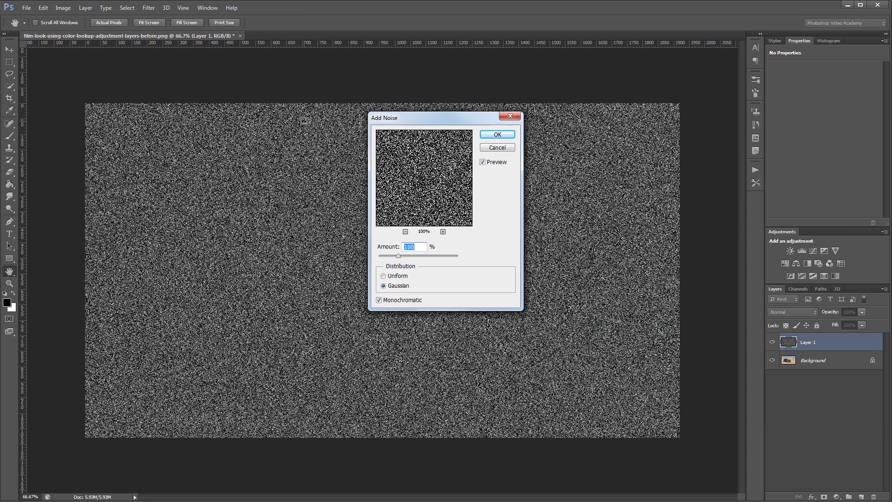
pyautogui.click(414, 247)
pyautogui.click(498, 135)
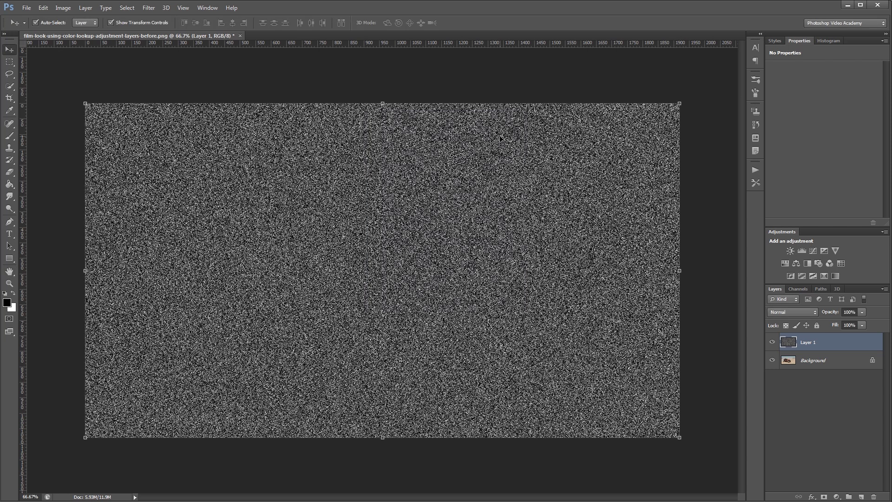
# Step: Set the noise layer's blend mode to Overlay at 15% opacity
pyautogui.click(782, 314)
pyautogui.click(784, 435)
pyautogui.click(850, 312)
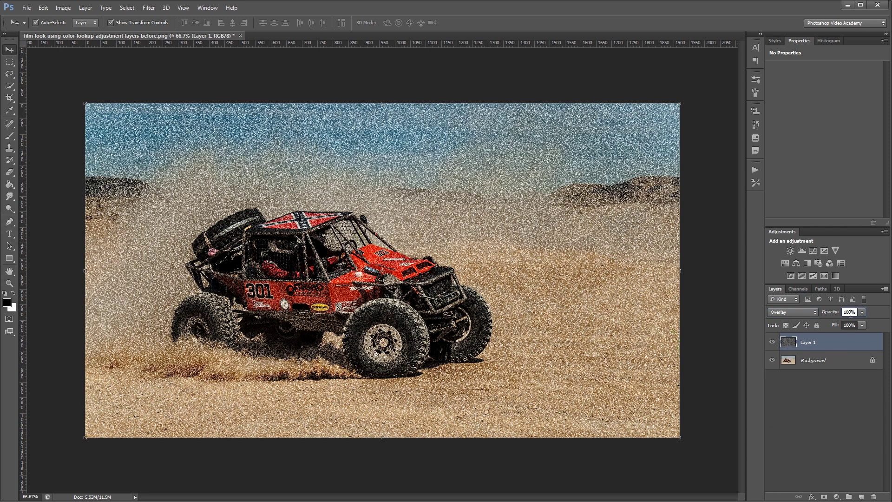
pyautogui.write('15')
pyautogui.press('Return')
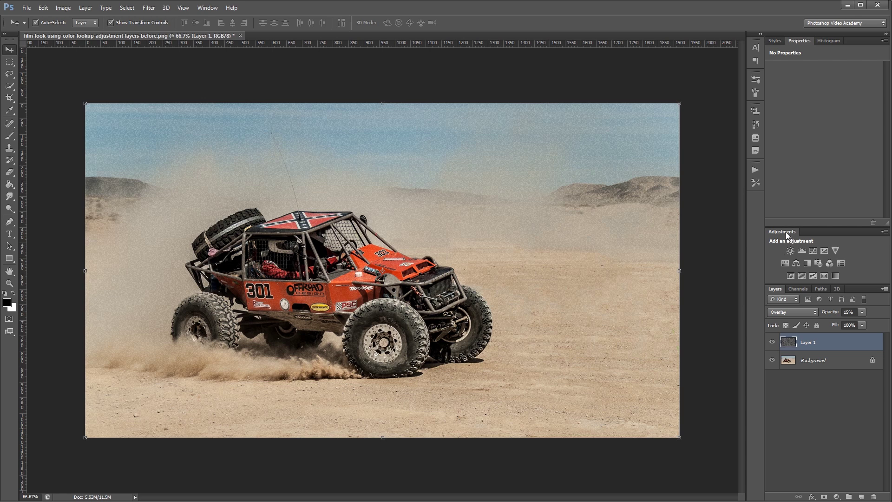
# Step: Add a Color Lookup layer using the Gold-Blue abstract profile at 75% opacity
pyautogui.click(840, 264)
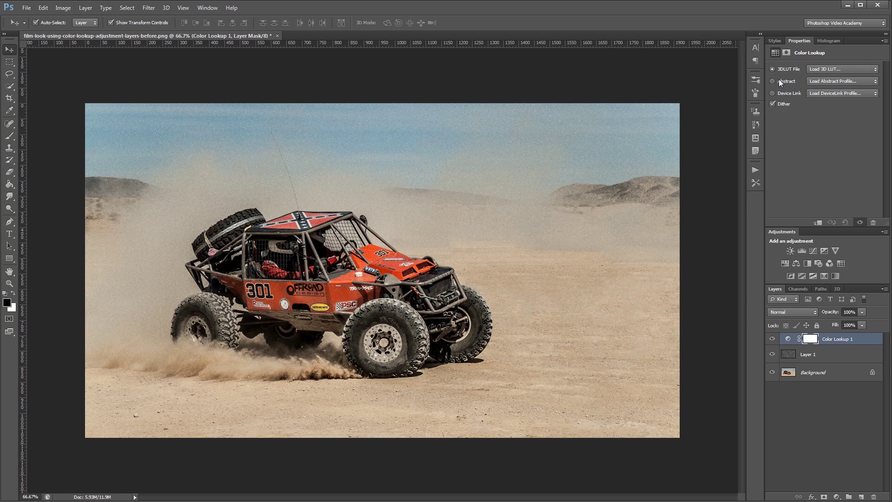
pyautogui.click(828, 82)
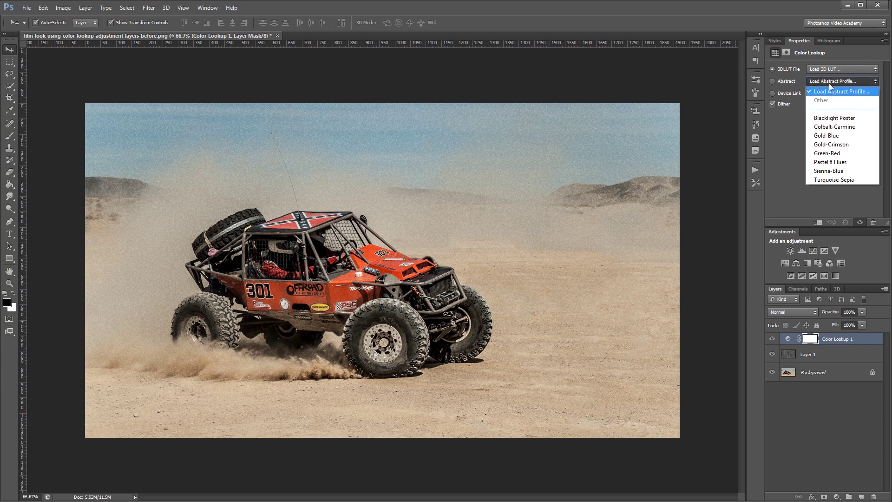
pyautogui.click(834, 136)
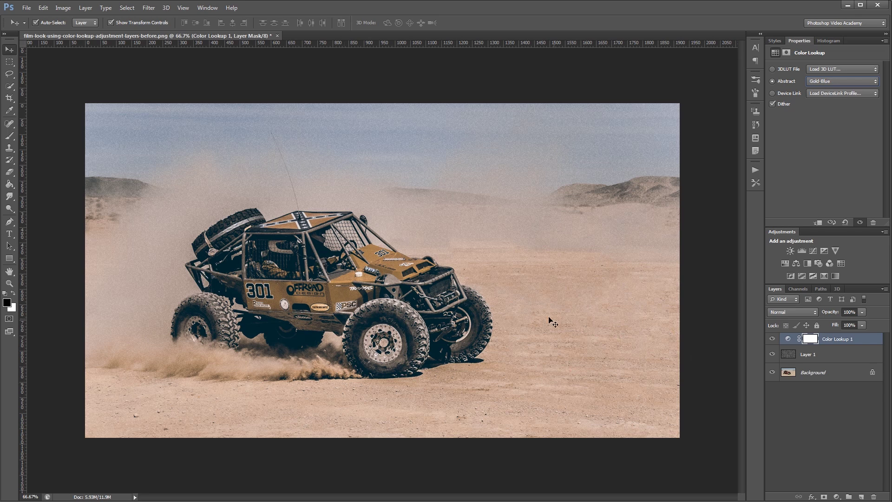
pyautogui.click(851, 311)
pyautogui.write('75')
pyautogui.press('Return')
# Step: Toggle the Gold-Blue grade off and on to compare before and after
pyautogui.click(773, 339)
pyautogui.click(772, 338)
pyautogui.click(773, 338)
pyautogui.click(772, 339)
# Step: Add a second Color Lookup layer using the filmstock_50.3dl 3D LUT
pyautogui.click(842, 264)
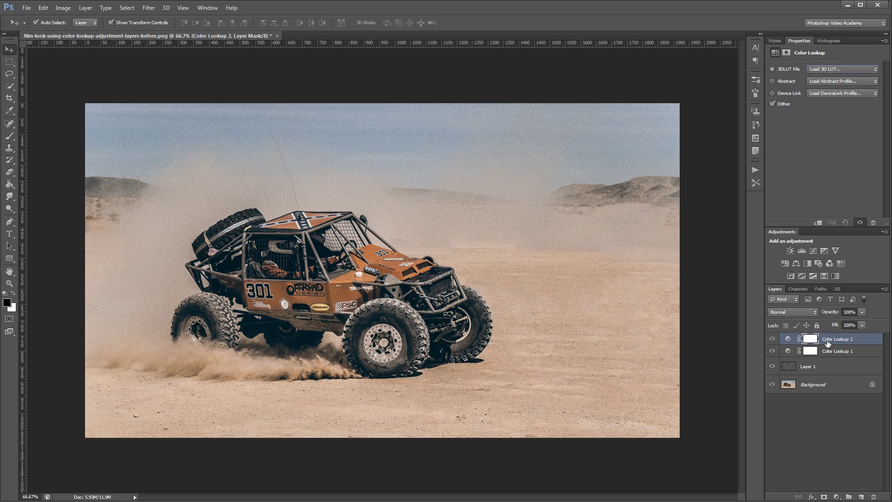
pyautogui.click(826, 71)
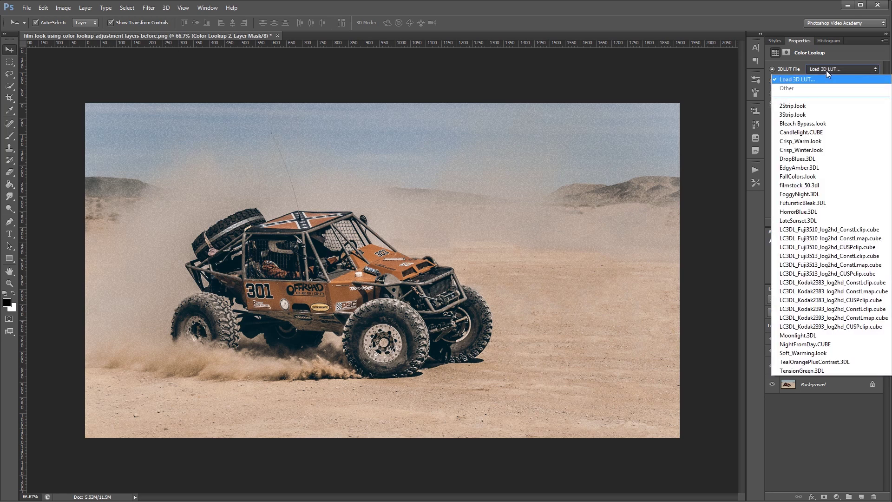
pyautogui.click(813, 186)
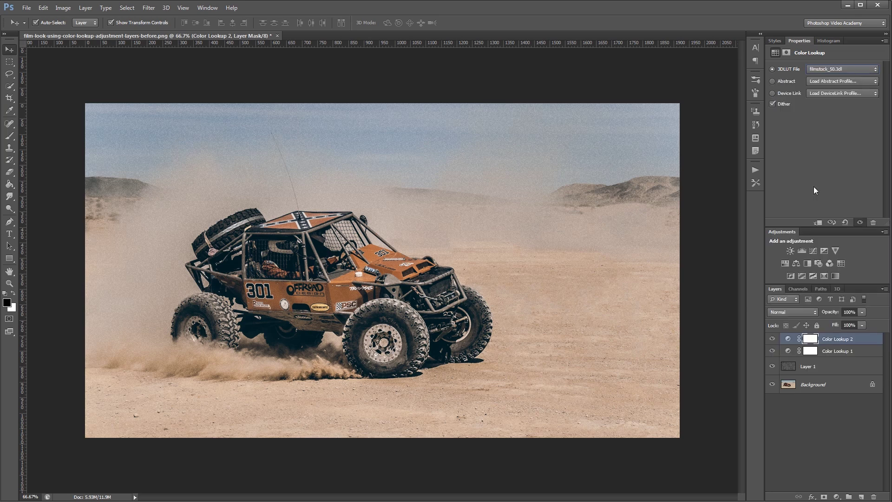
pyautogui.click(10, 258)
# Step: Create a 1920 x 100 px black rectangle shape layer
pyautogui.click(48, 23)
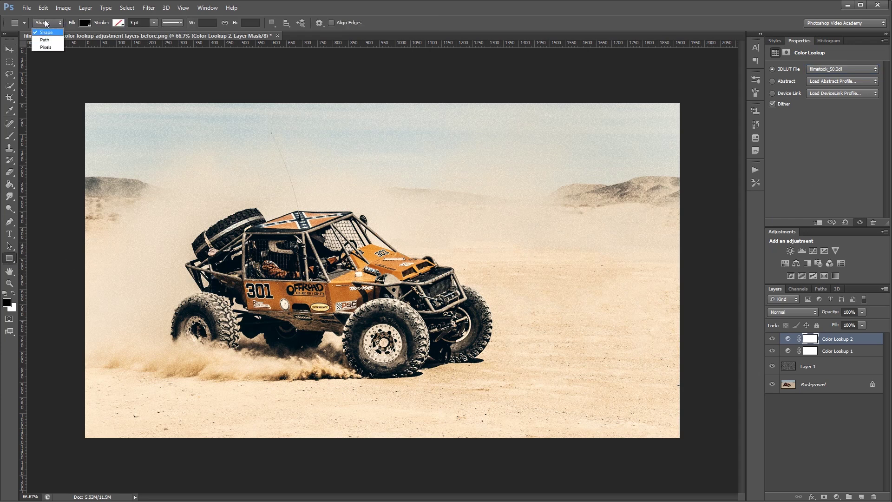
pyautogui.click(51, 36)
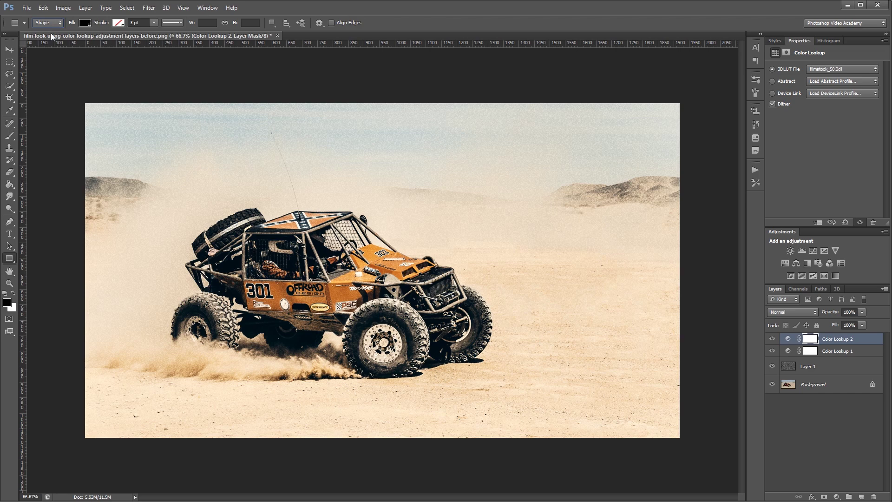
pyautogui.click(342, 226)
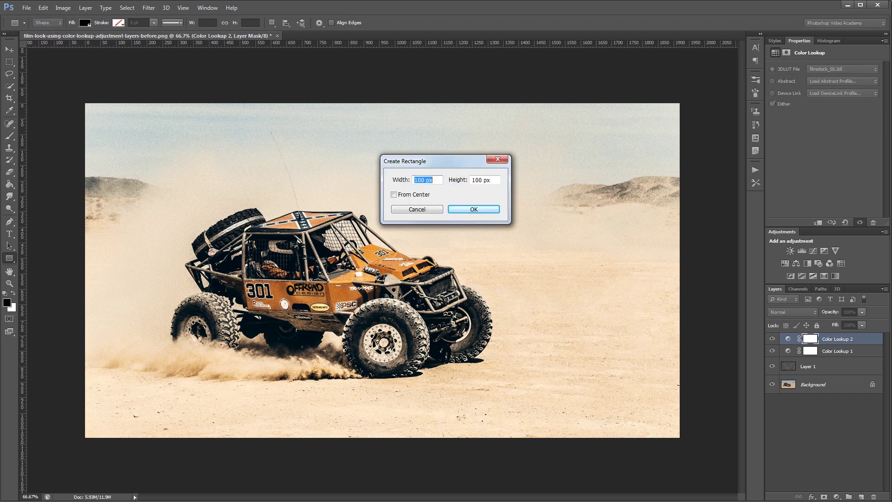
pyautogui.write('1920')
pyautogui.press('Tab')
pyautogui.press('Return')
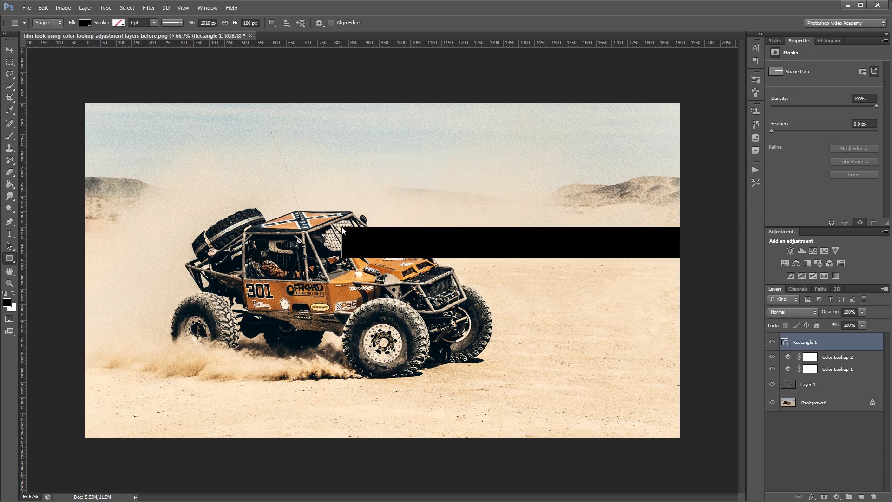
# Step: Move the bar to the top edge and place a duplicate along the bottom edge
pyautogui.press('v')
pyautogui.moveTo(384, 245); pyautogui.dragTo(130, 128)
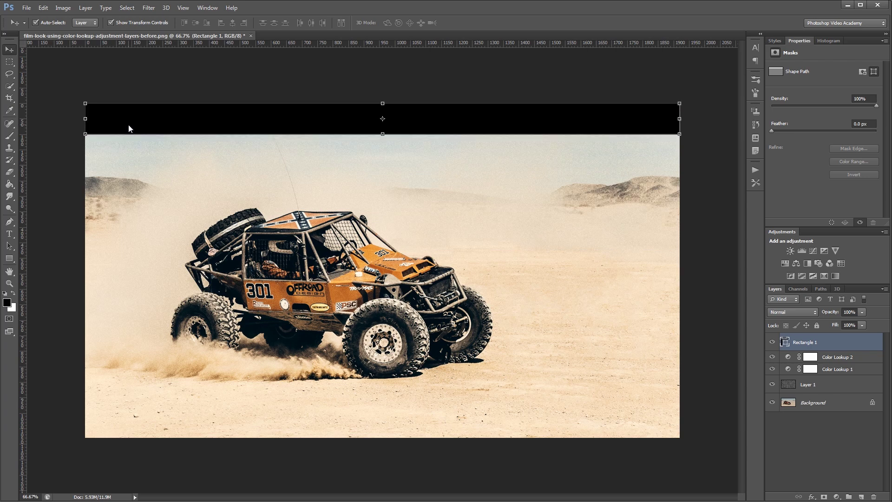
pyautogui.hotkey('ctrl', 'j')
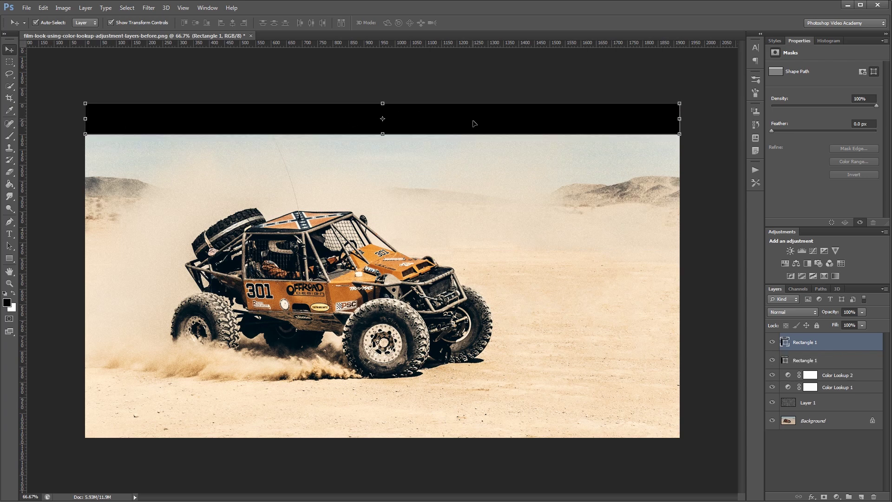
pyautogui.moveTo(474, 123); pyautogui.dragTo(498, 429)
pyautogui.moveTo(772, 402); pyautogui.dragTo(772, 343)
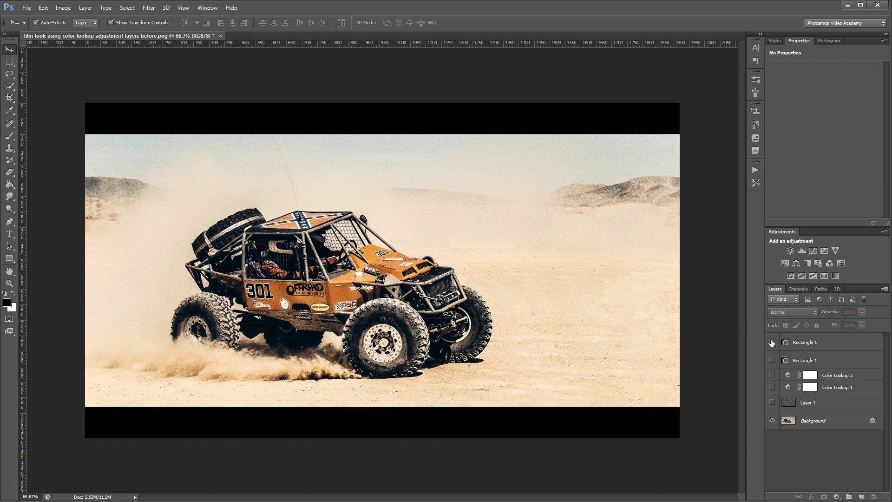
pyautogui.moveTo(773, 402); pyautogui.dragTo(773, 347)
pyautogui.click(814, 422)
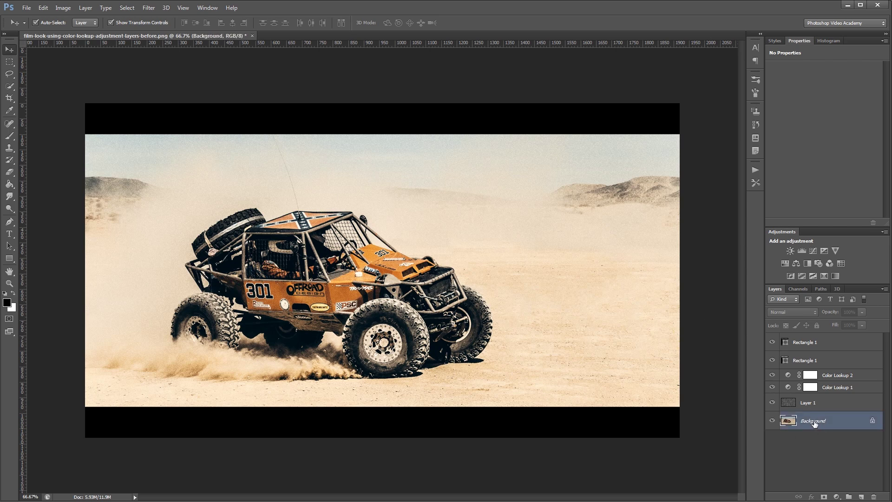
# Step: Add a Curves layer lowering 141 to 106, with its mask inverted so only the edges darken
pyautogui.click(813, 250)
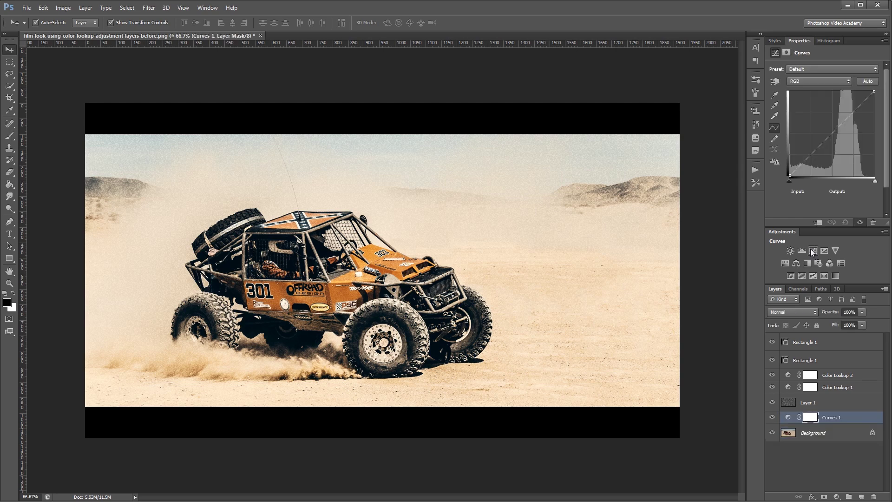
pyautogui.moveTo(830, 134); pyautogui.dragTo(836, 140)
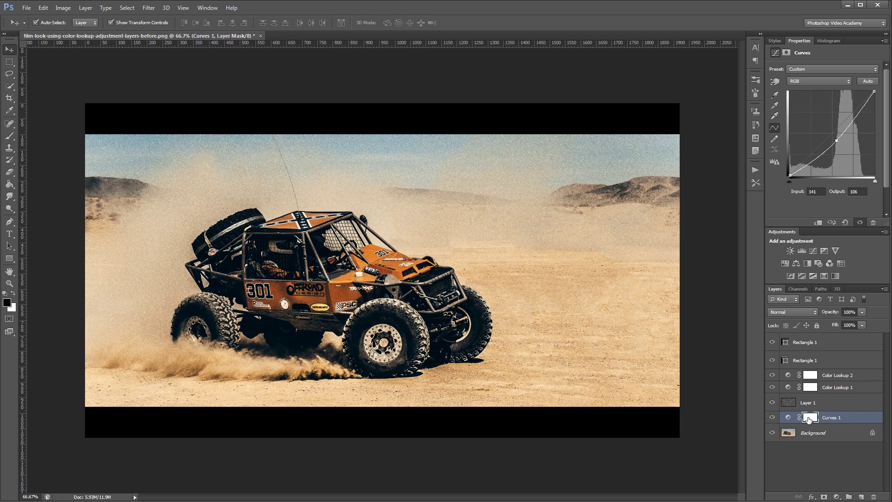
pyautogui.press('b')
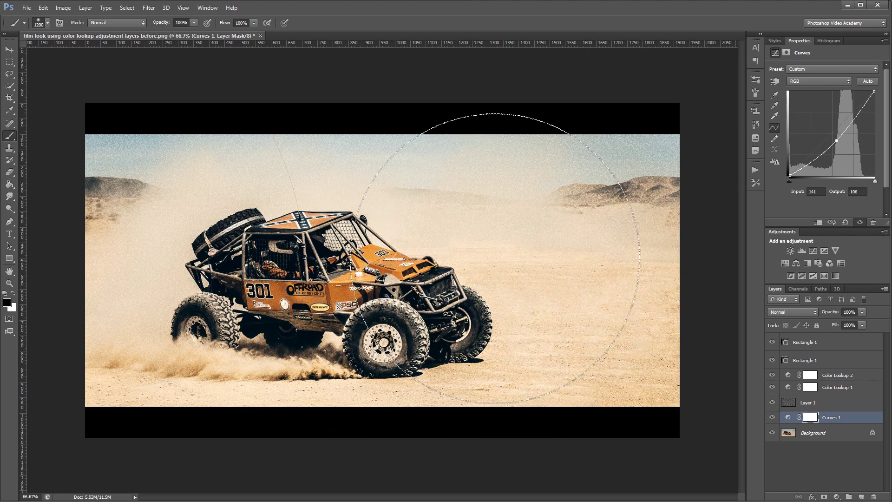
pyautogui.hotkey('ctrl', 'i')
pyautogui.press('v')
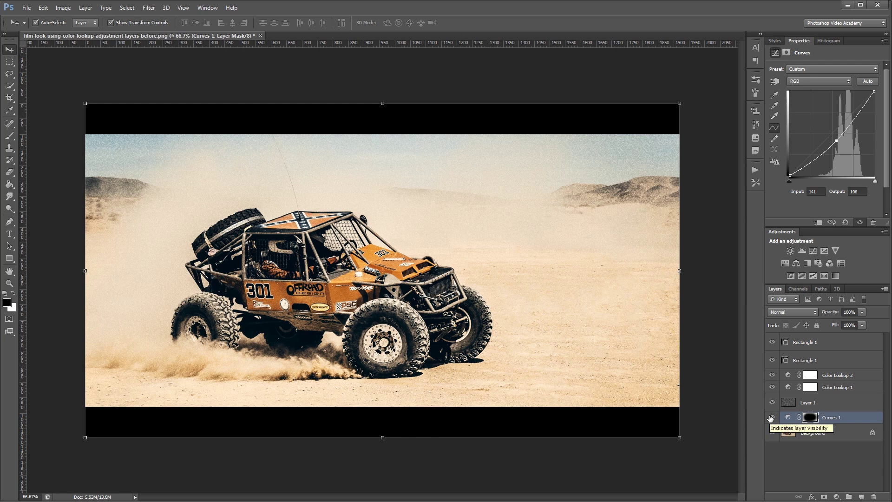
pyautogui.click(770, 418)
pyautogui.click(770, 418)
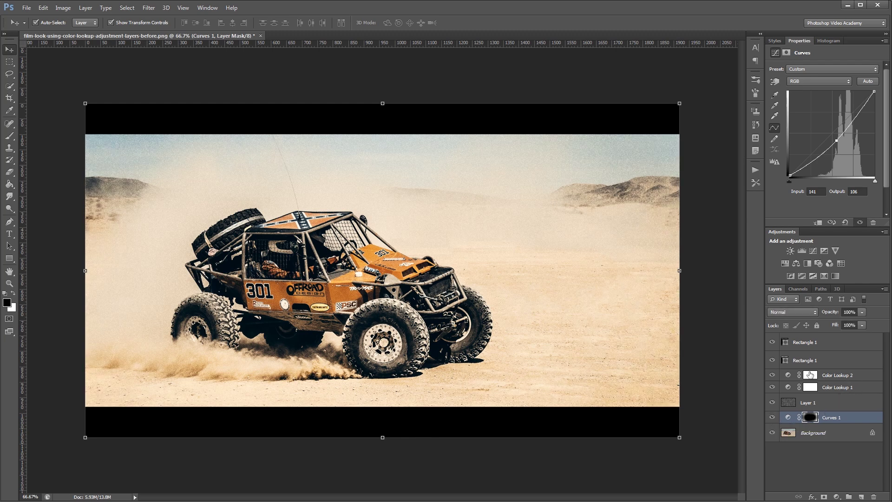
# Step: Add a Levels layer above Color Lookup 2 with output levels 26 and 250
pyautogui.click(859, 376)
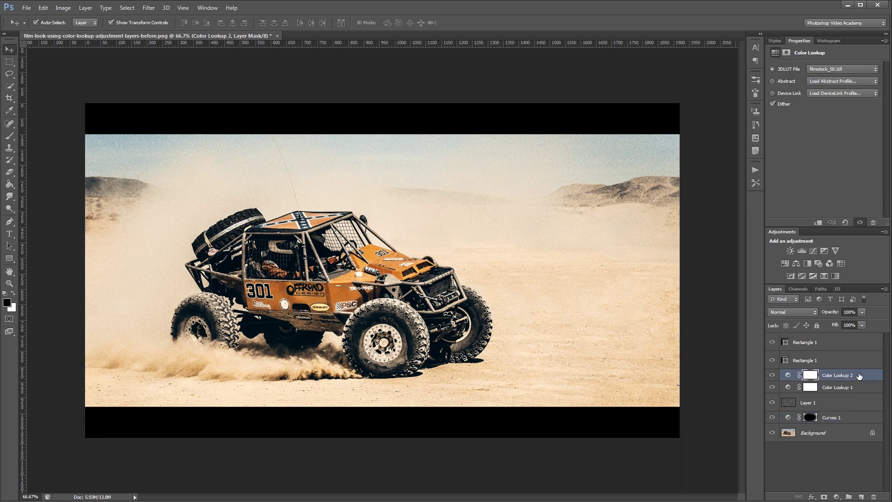
pyautogui.click(801, 251)
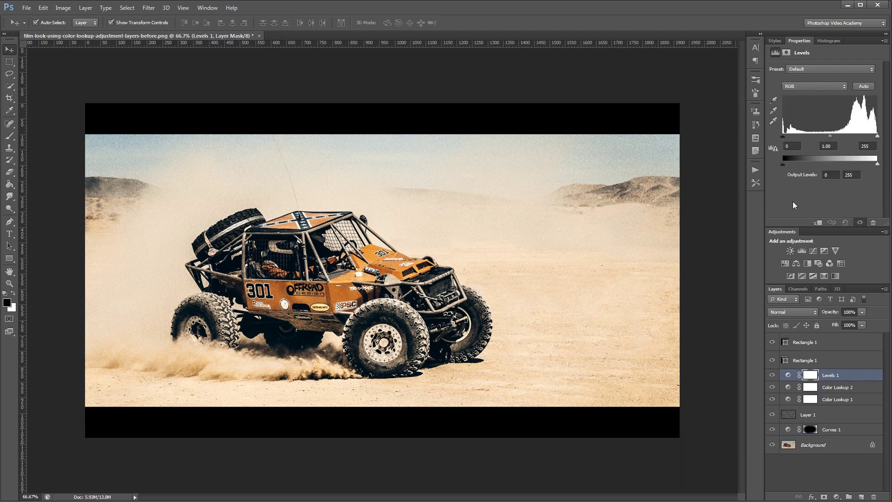
pyautogui.moveTo(782, 163); pyautogui.dragTo(783, 162)
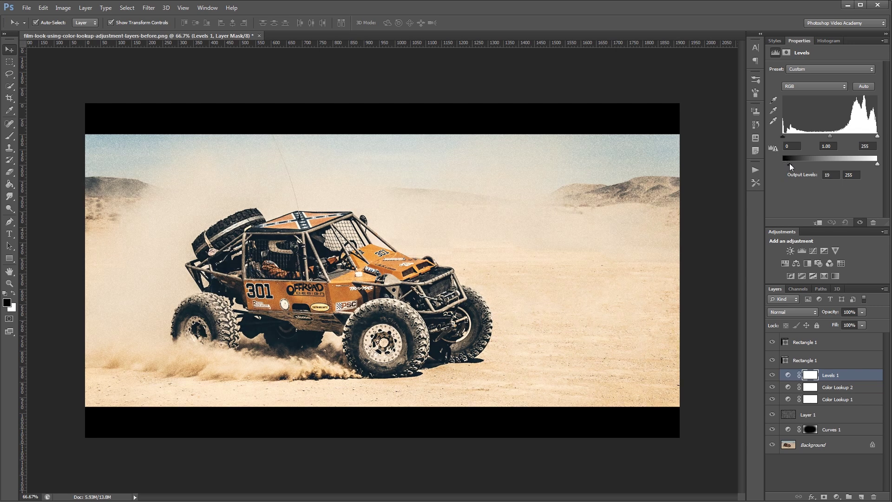
pyautogui.moveTo(790, 163); pyautogui.dragTo(792, 163)
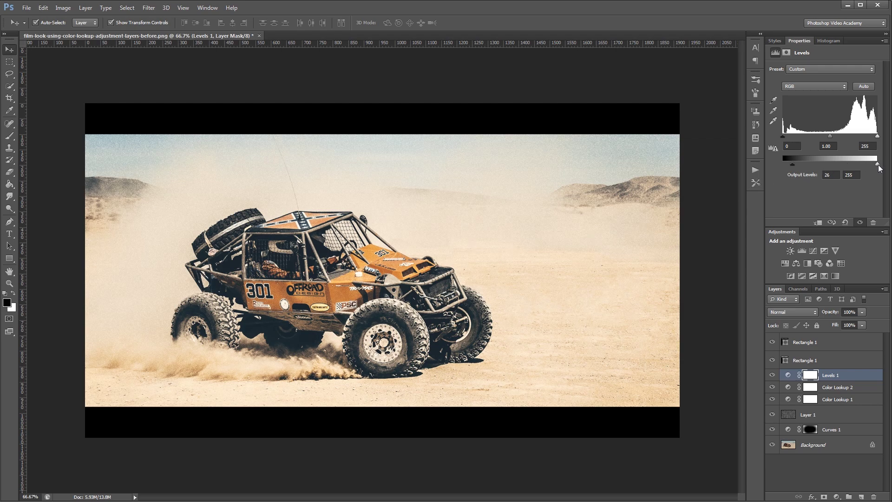
pyautogui.moveTo(877, 164); pyautogui.dragTo(875, 165)
pyautogui.moveTo(772, 429); pyautogui.dragTo(773, 341)
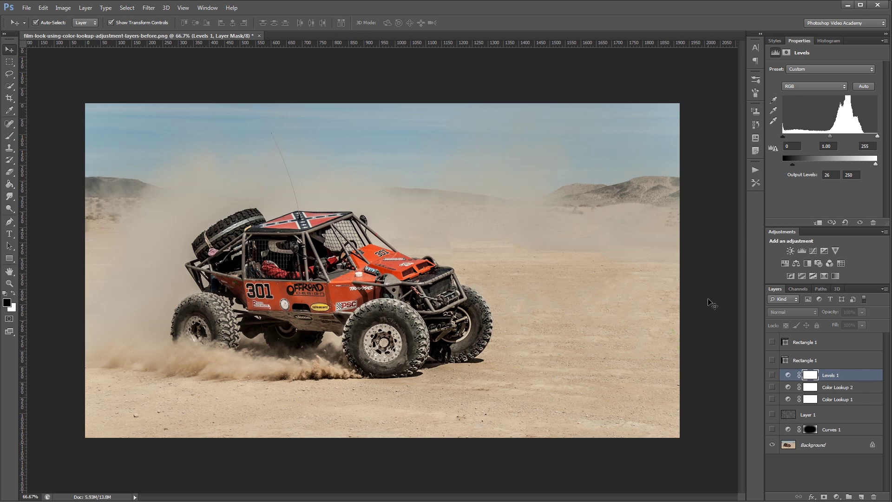
pyautogui.moveTo(771, 434); pyautogui.dragTo(774, 344)
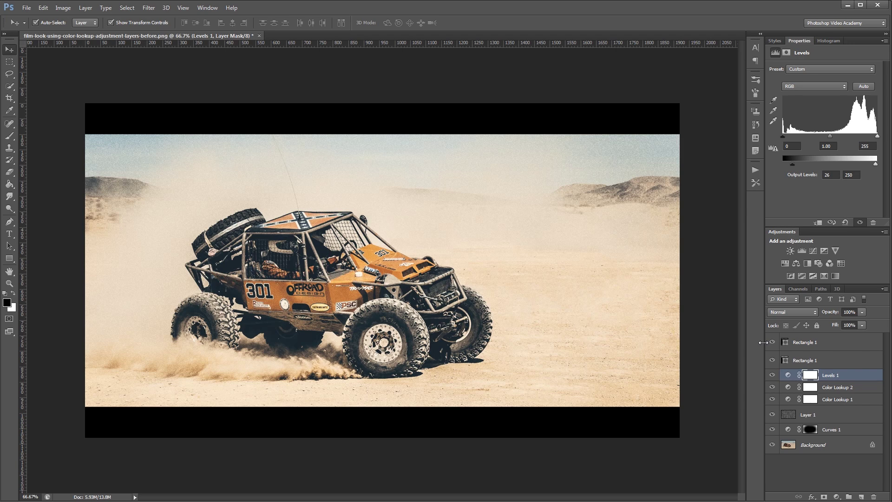